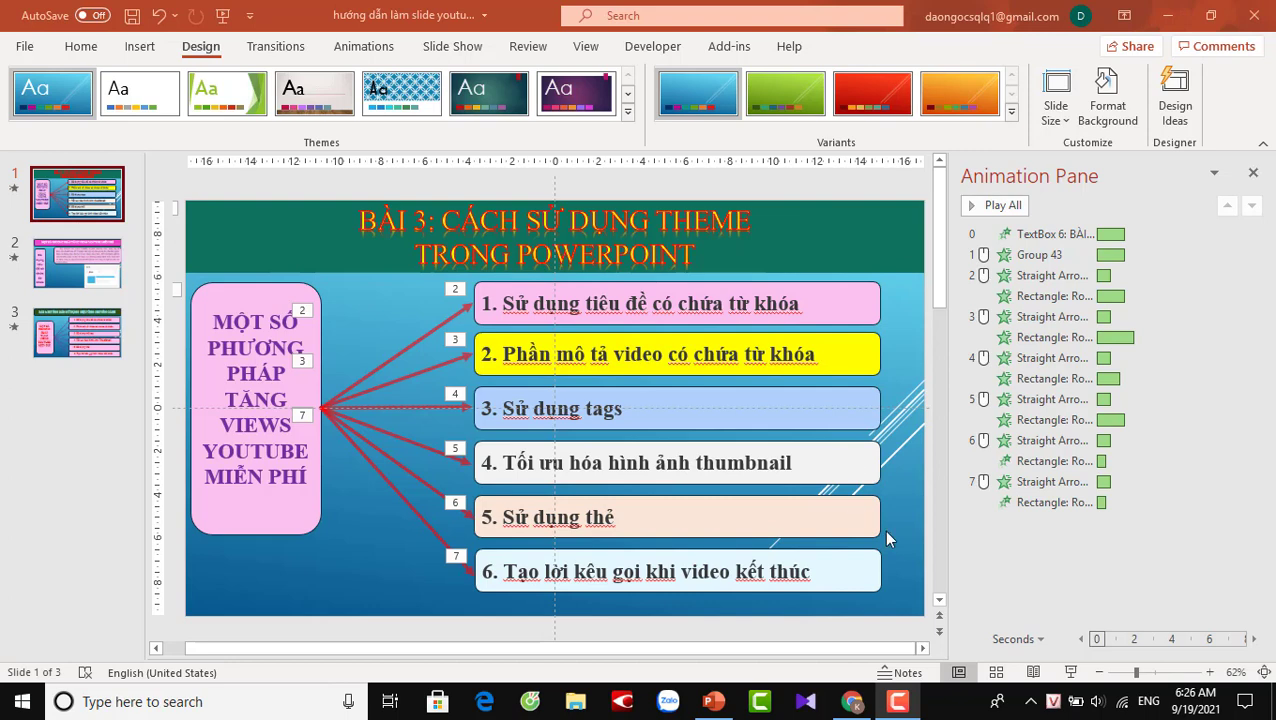
Browse the themes gallery, then apply the Parallax theme to the whole presentation
{"action": "left_click", "coordinate": [203, 52]}
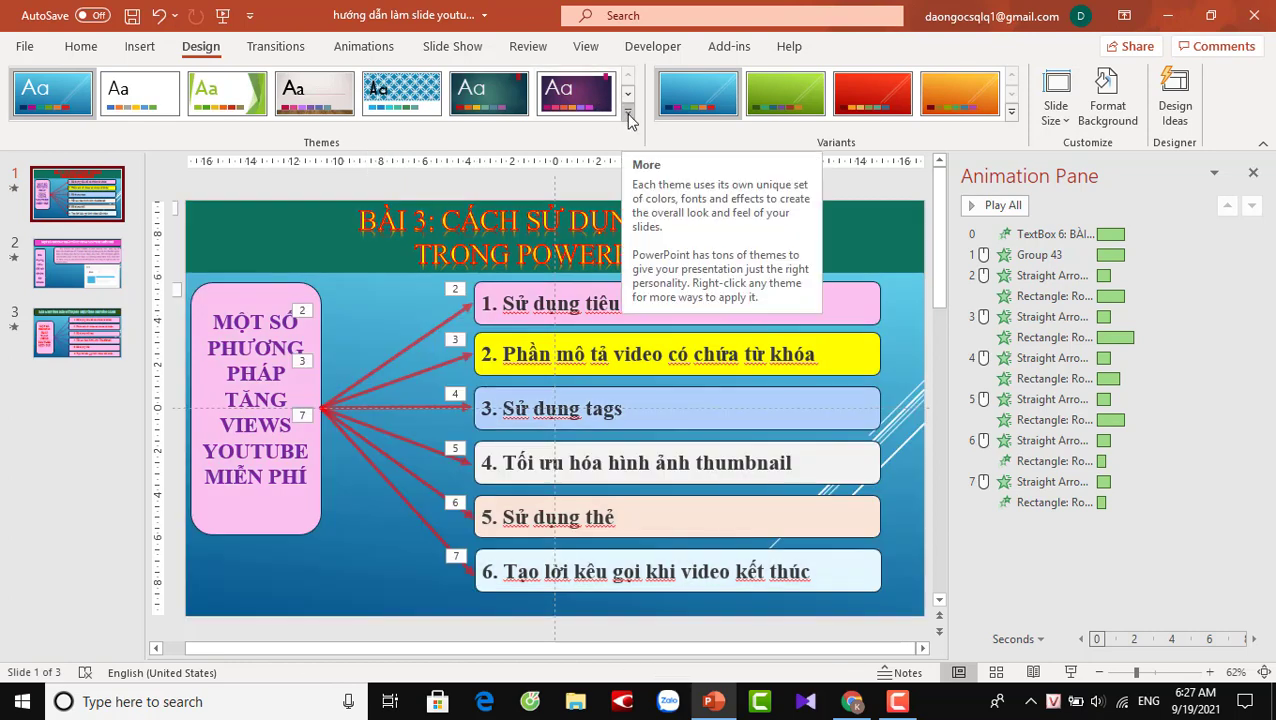
{"action": "left_click", "coordinate": [628, 118]}
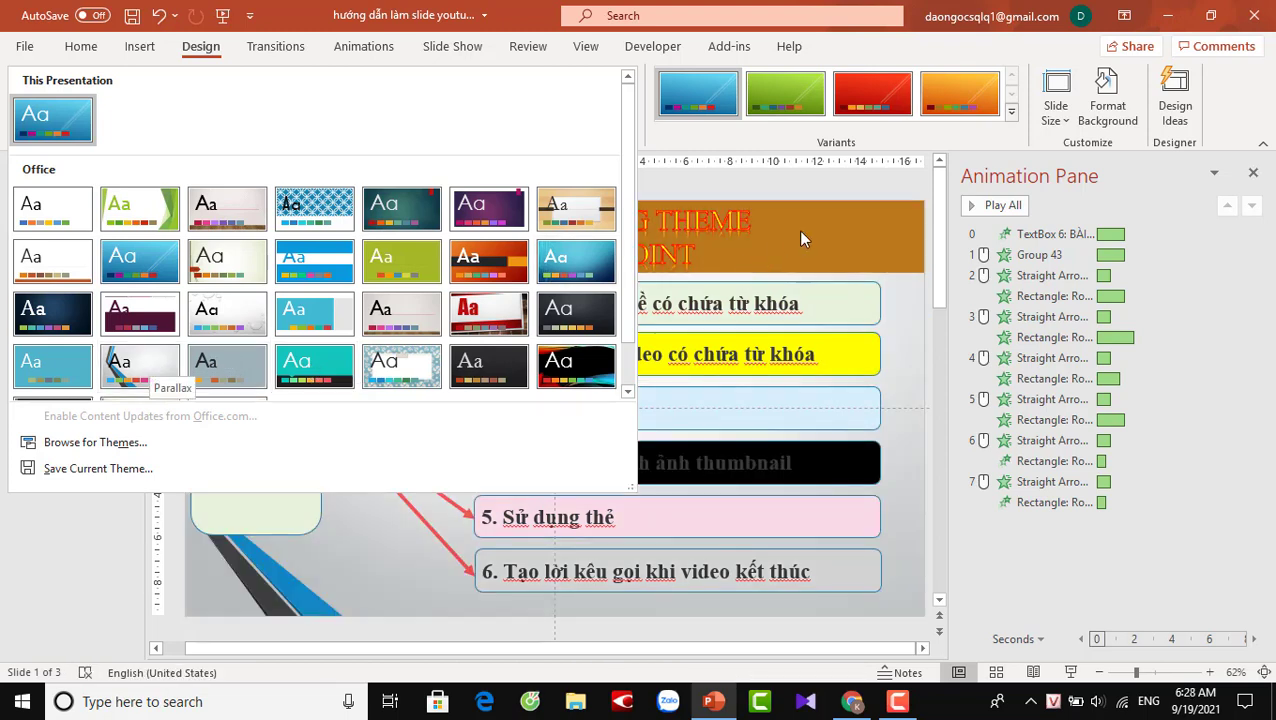
{"action": "left_click", "coordinate": [855, 182]}
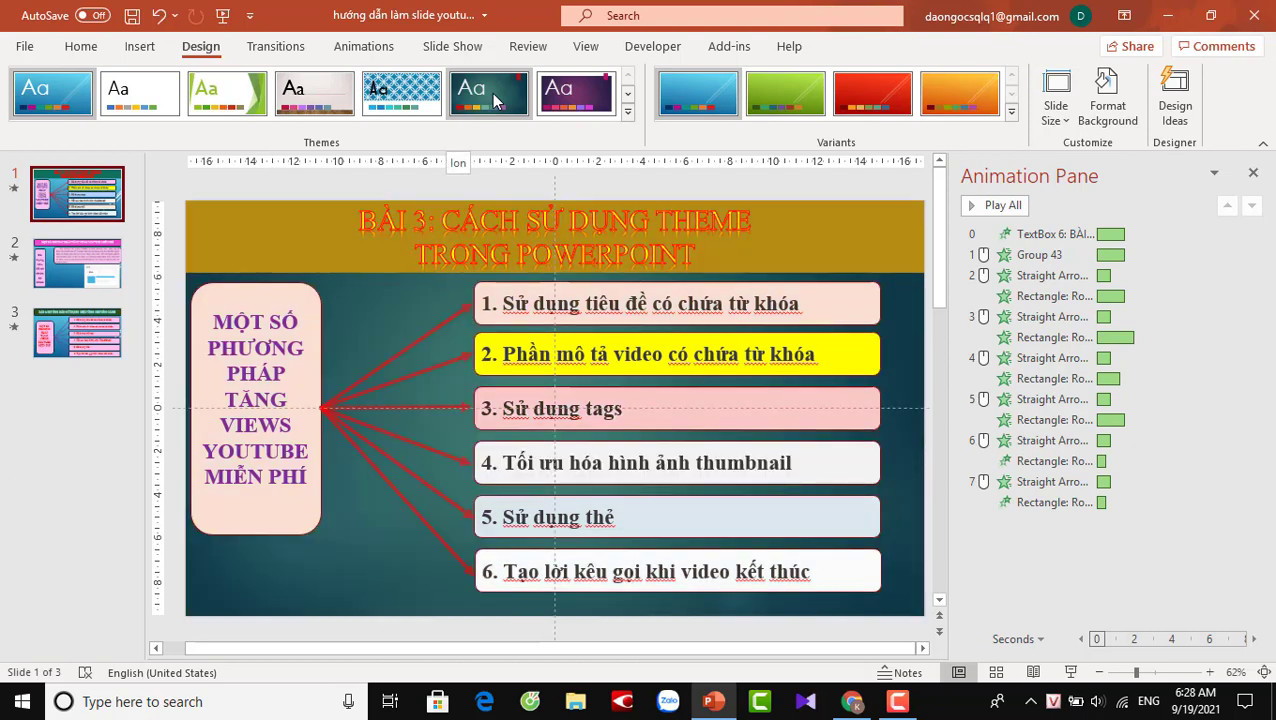
{"action": "left_click", "coordinate": [627, 111]}
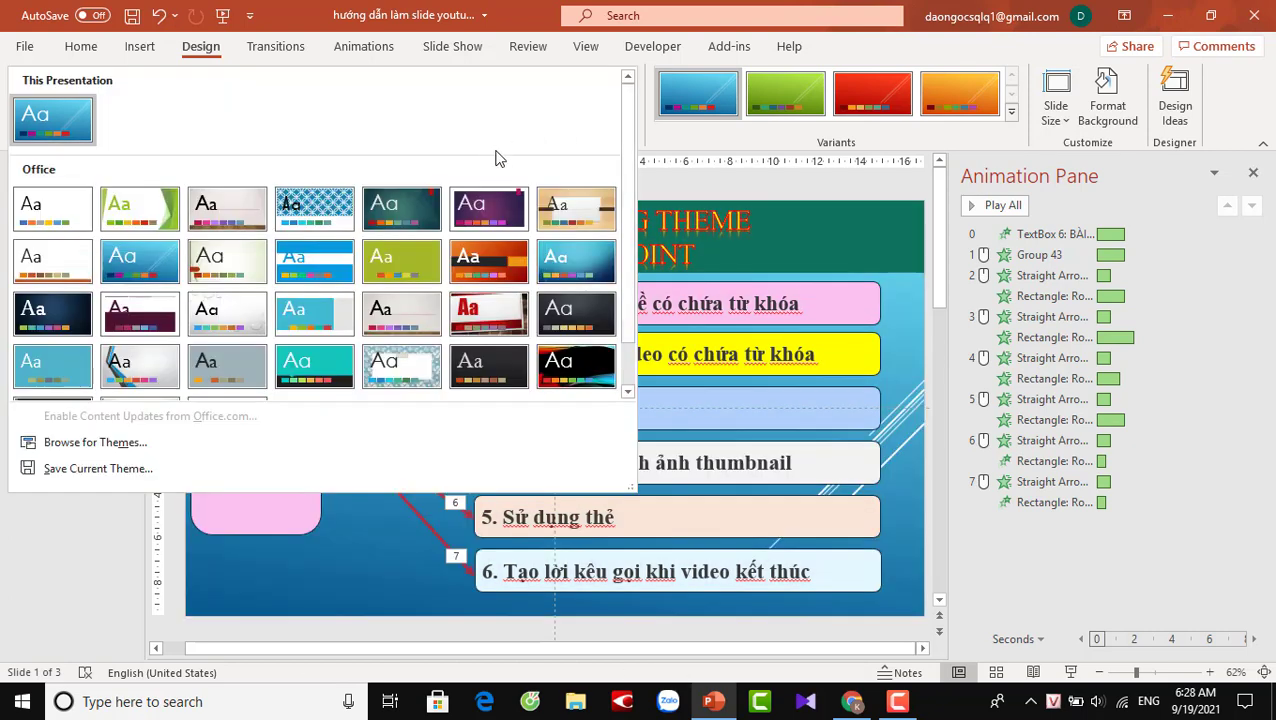
{"action": "left_click", "coordinate": [157, 372]}
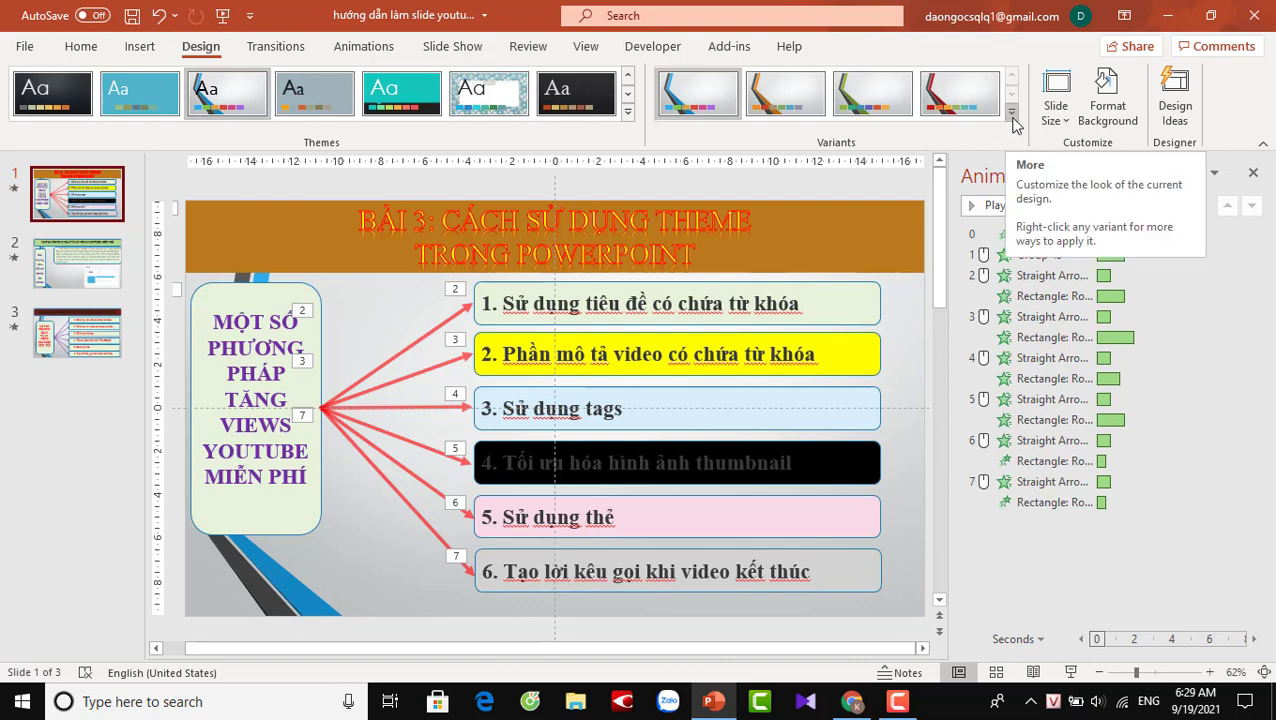
Switch the Parallax deck's theme effects to Glossy from the Variants Effects list
{"action": "left_click", "coordinate": [1013, 121]}
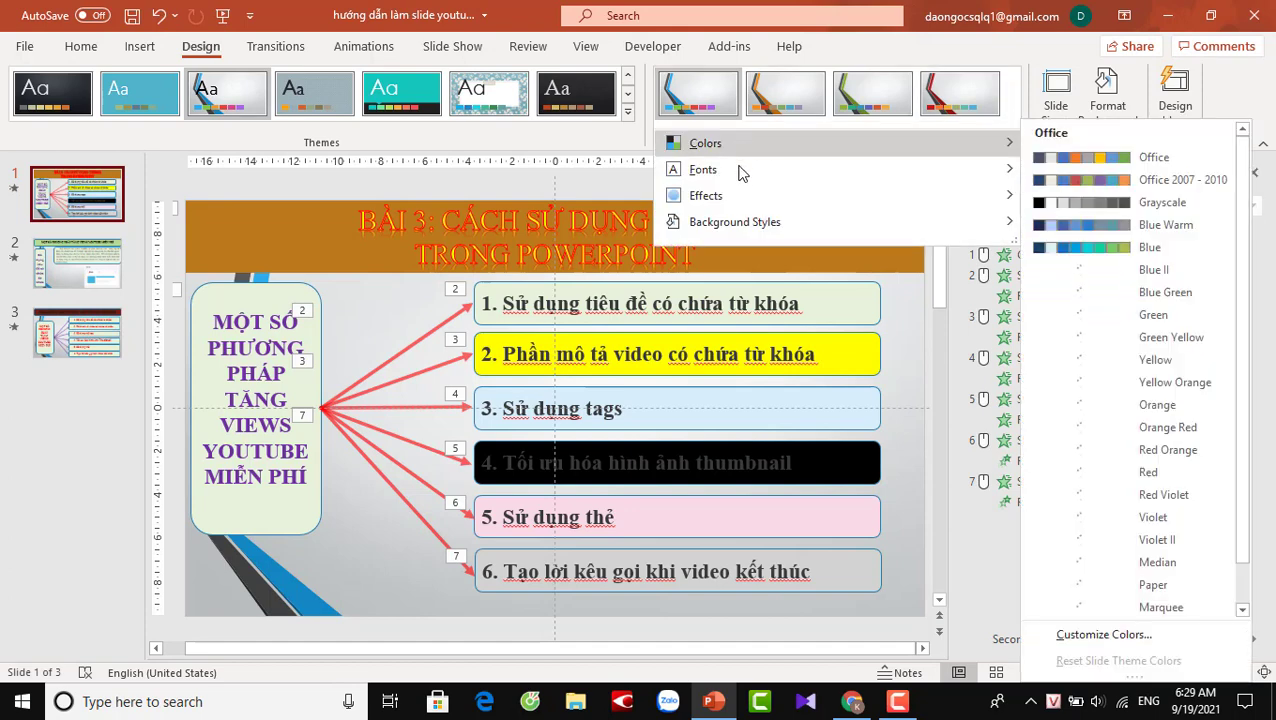
{"action": "mouse_move", "coordinate": [736, 171]}
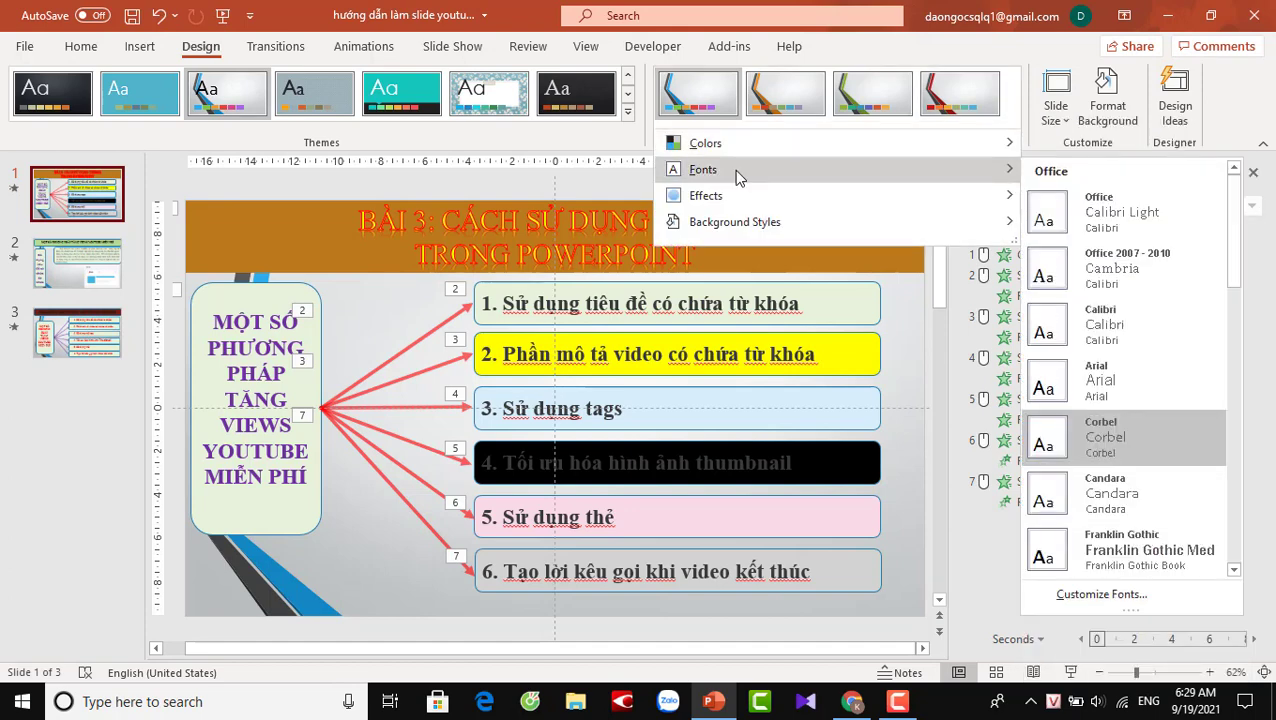
{"action": "mouse_move", "coordinate": [740, 204]}
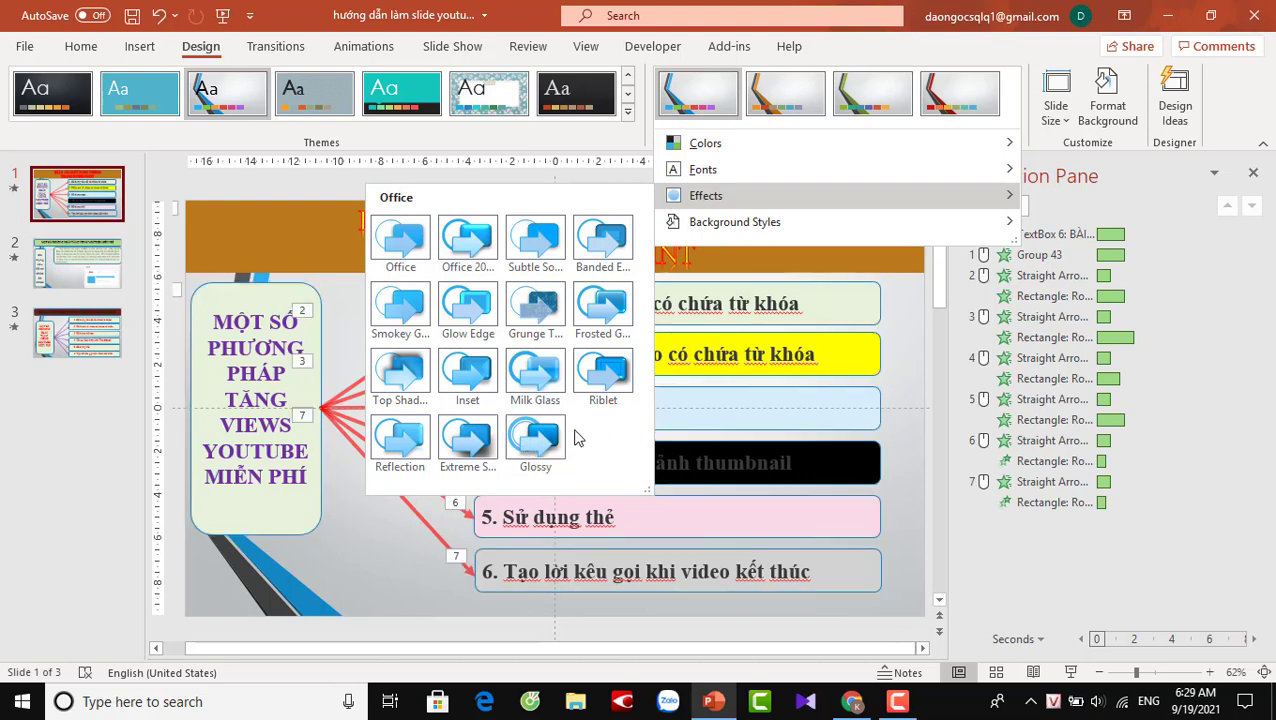
{"action": "left_click", "coordinate": [533, 445]}
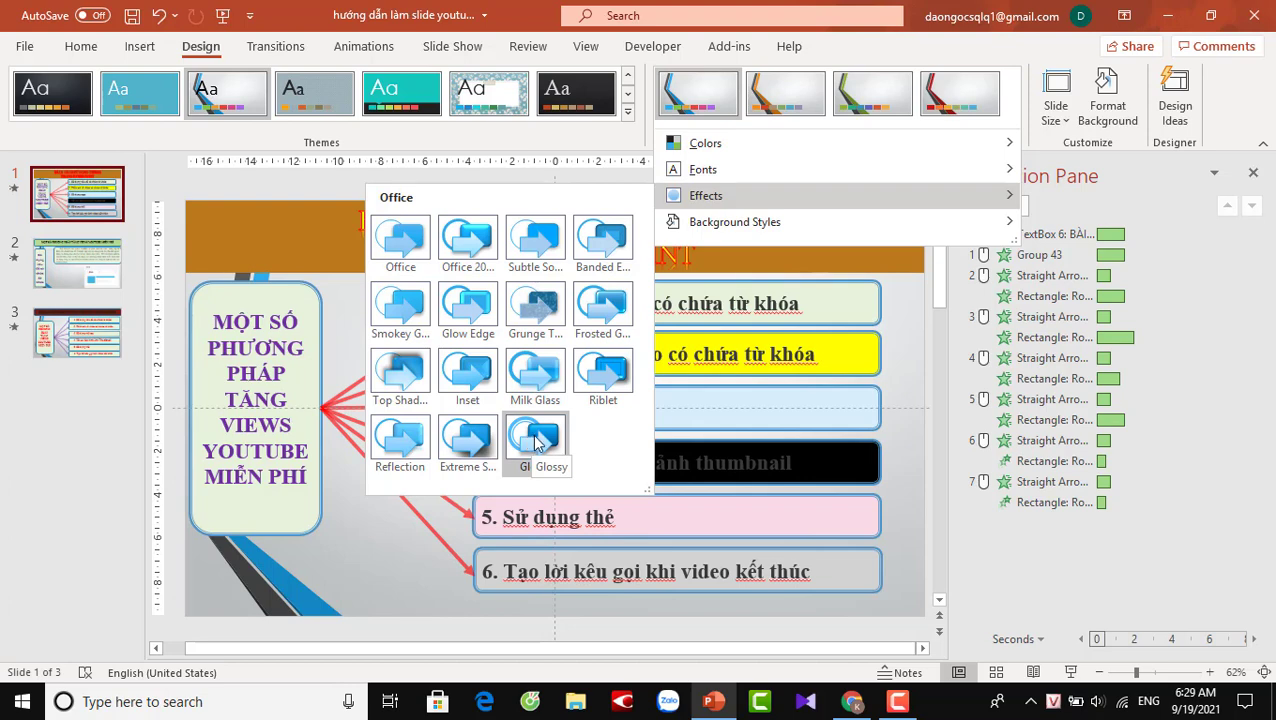
{"action": "left_click", "coordinate": [531, 440]}
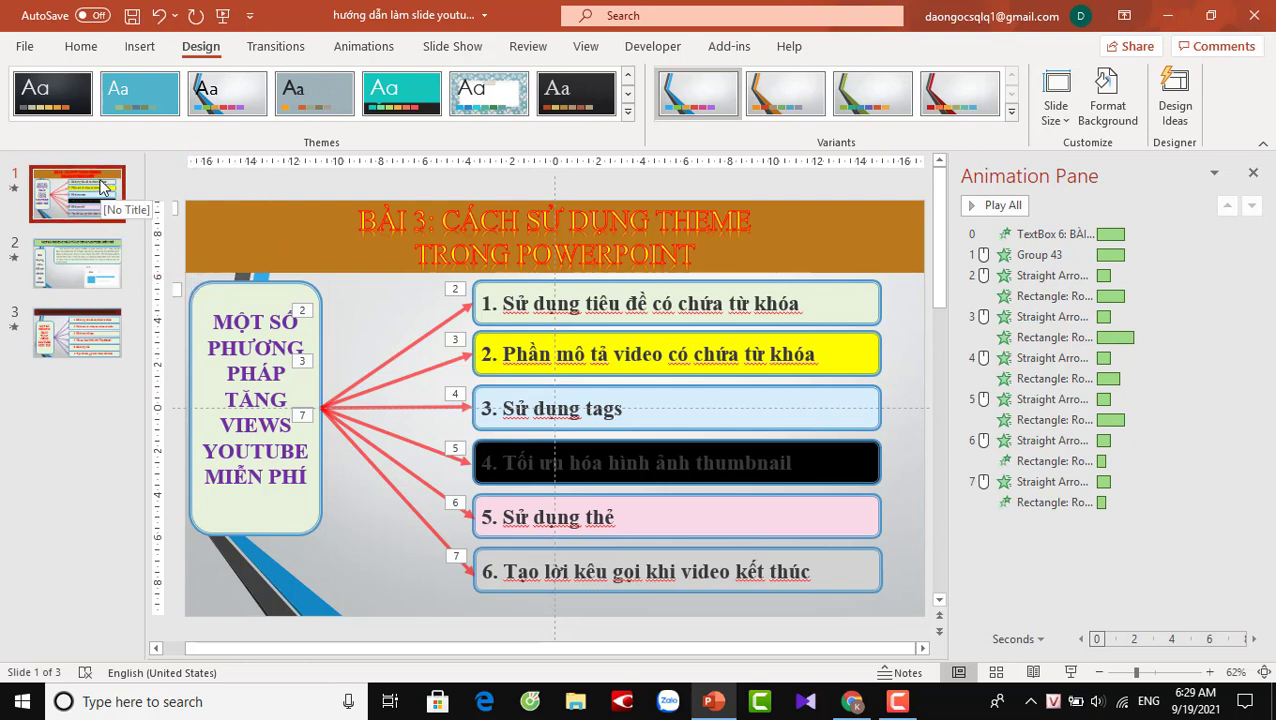
Compare slides 1–3, select slide 2, and bring up the full themes gallery
{"action": "left_click", "coordinate": [98, 255]}
{"action": "key", "text": "Up"}
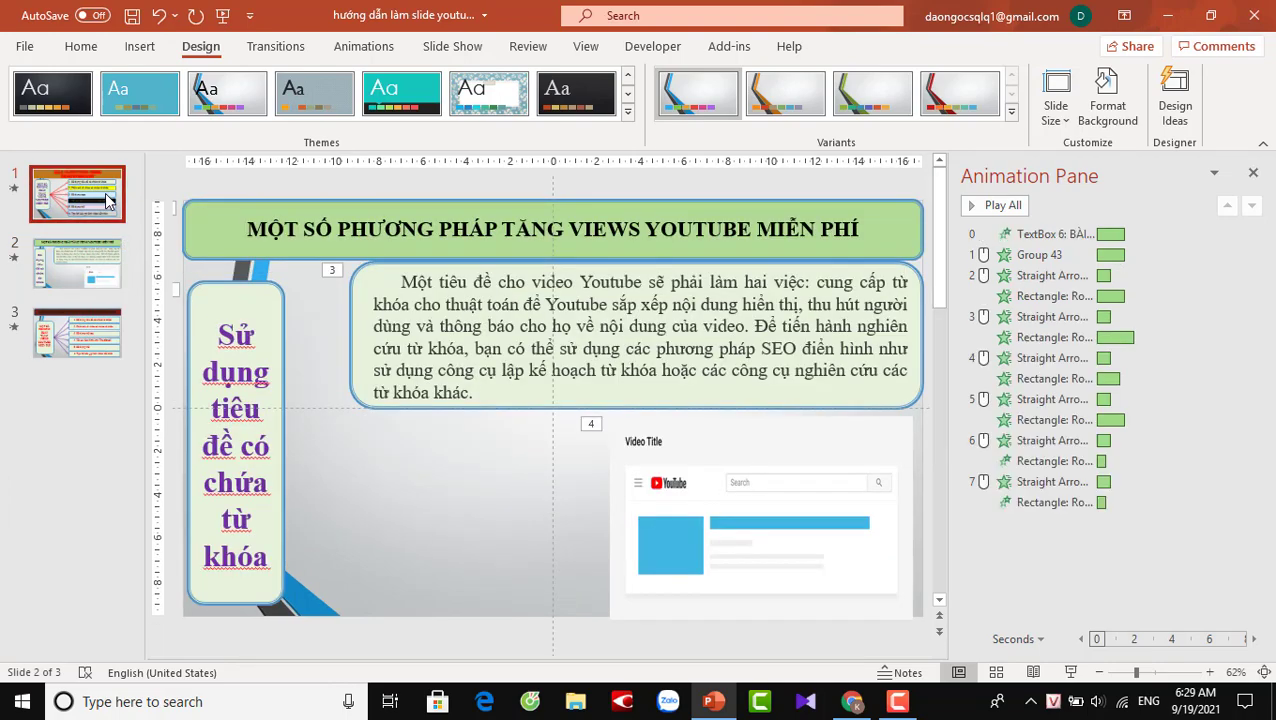
{"action": "key", "text": "Down"}
{"action": "key", "text": "Down"}
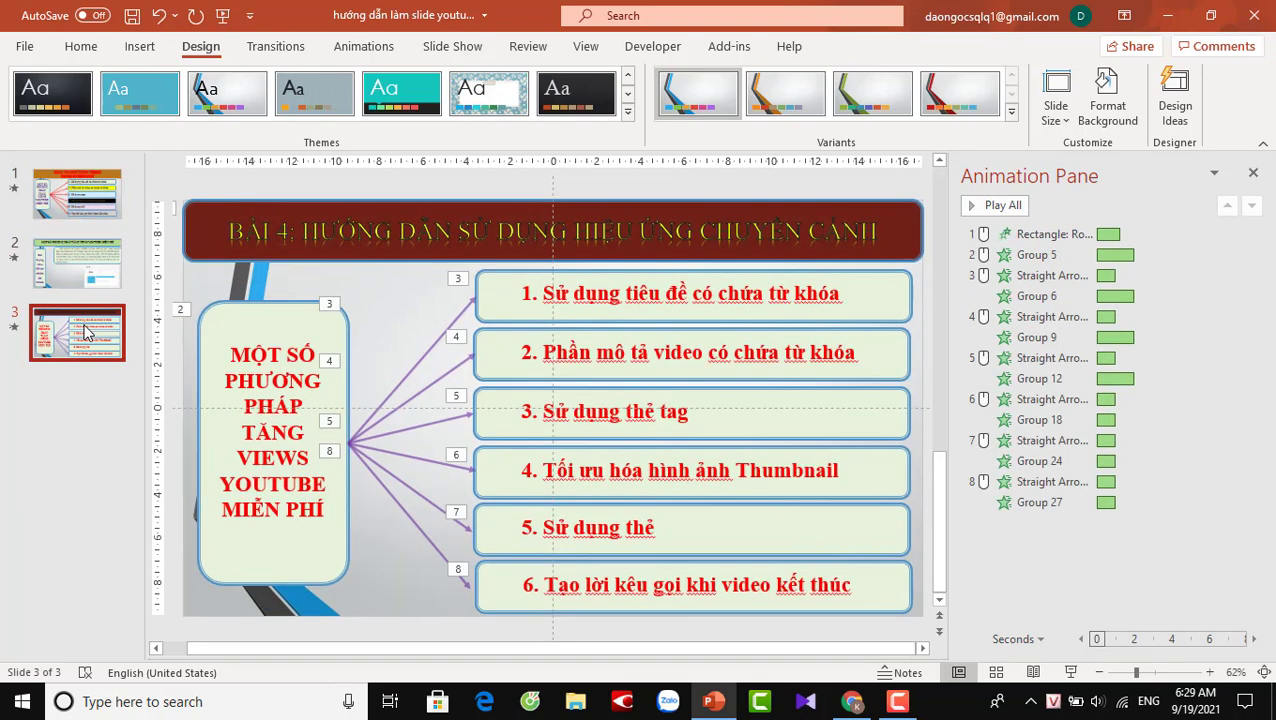
{"action": "key", "text": "Up"}
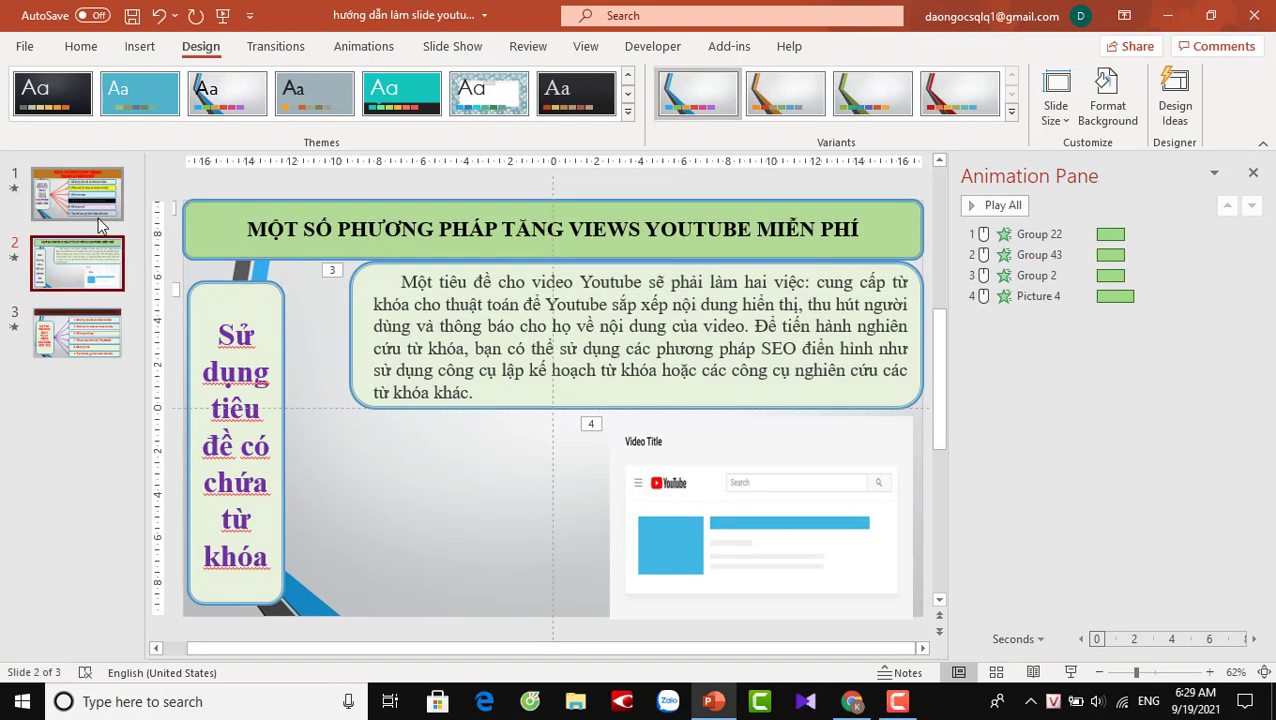
{"action": "left_click", "coordinate": [104, 214]}
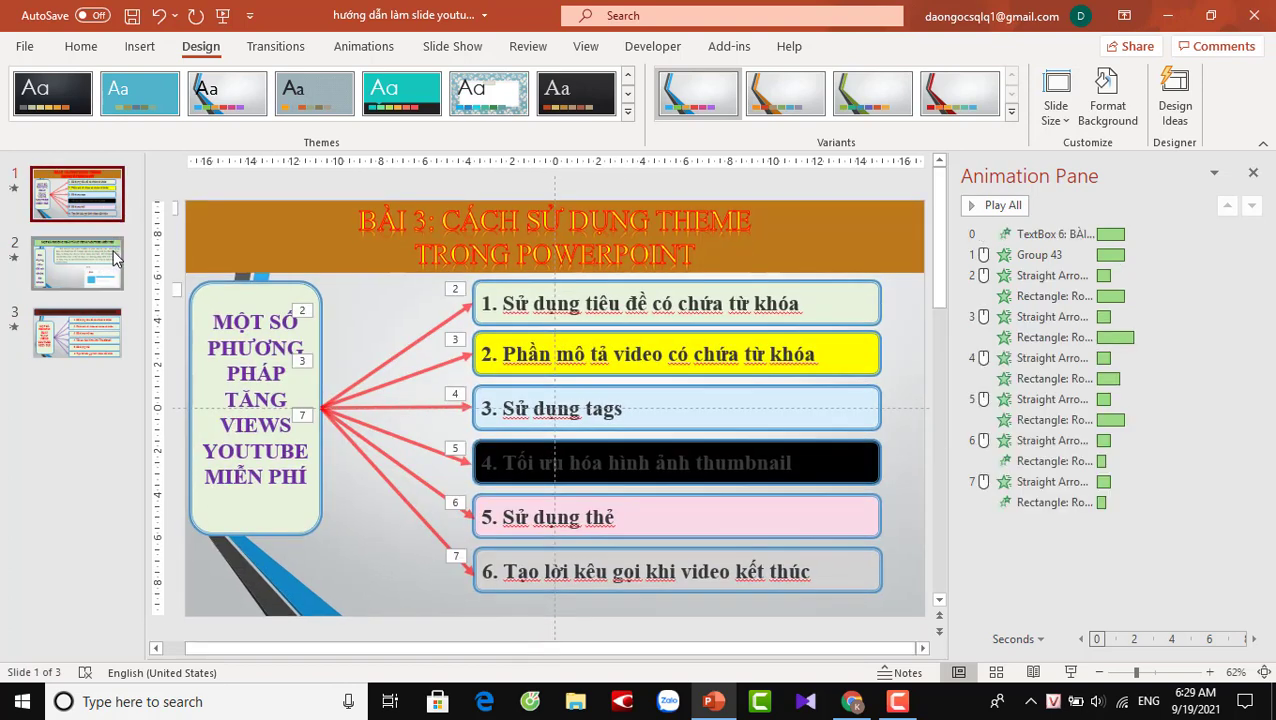
{"action": "left_click", "coordinate": [113, 258]}
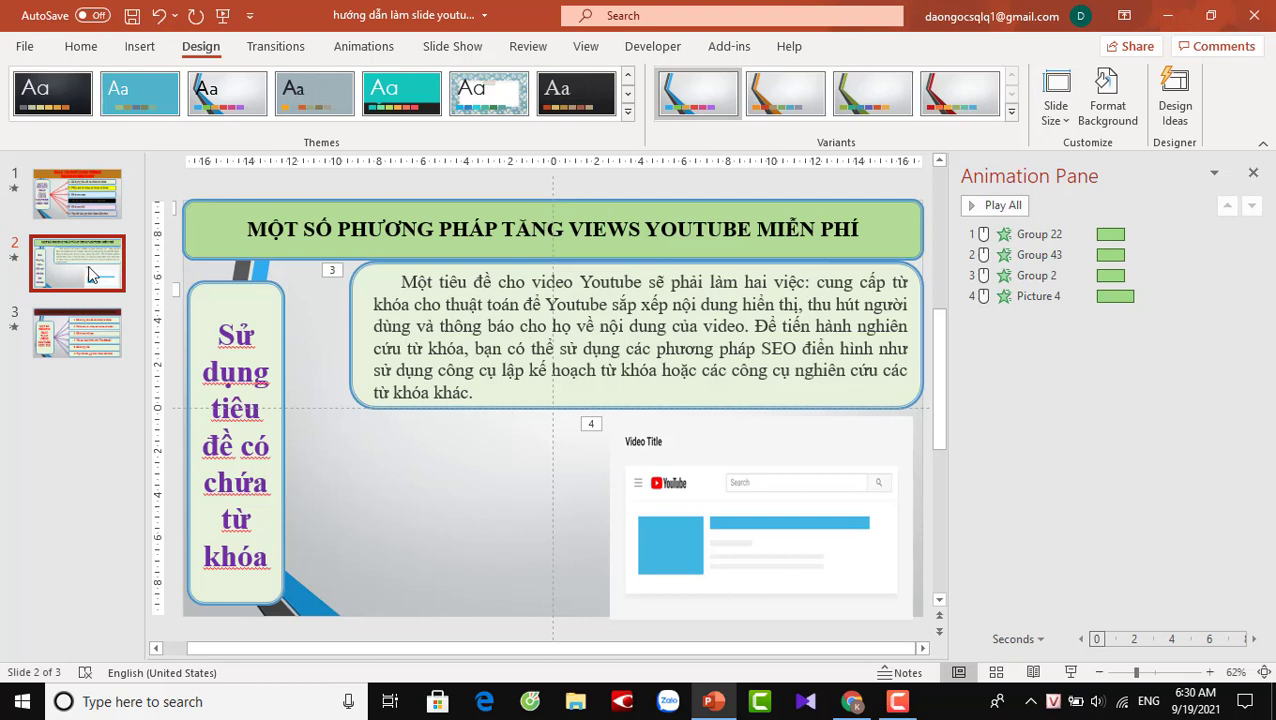
{"action": "left_click", "coordinate": [626, 119]}
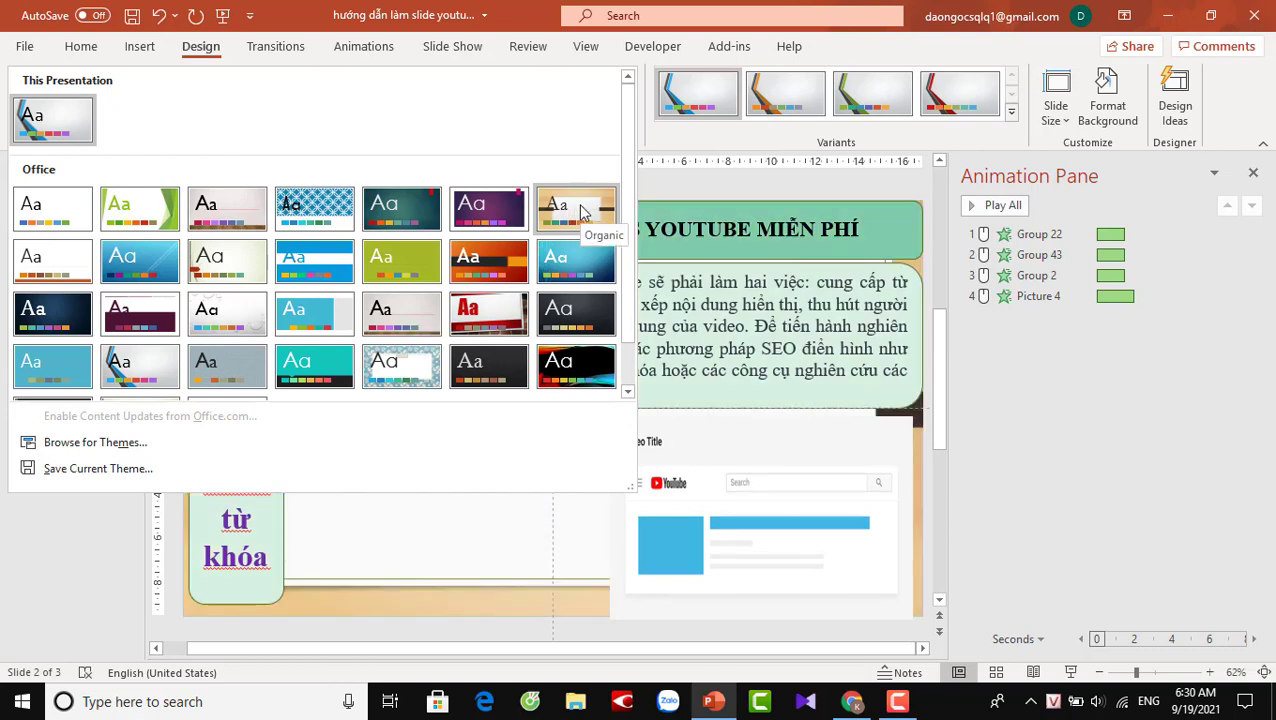
Apply the Organic theme to slide 2 only, confirming slide 1 keeps Parallax
{"action": "right_click", "coordinate": [581, 210]}
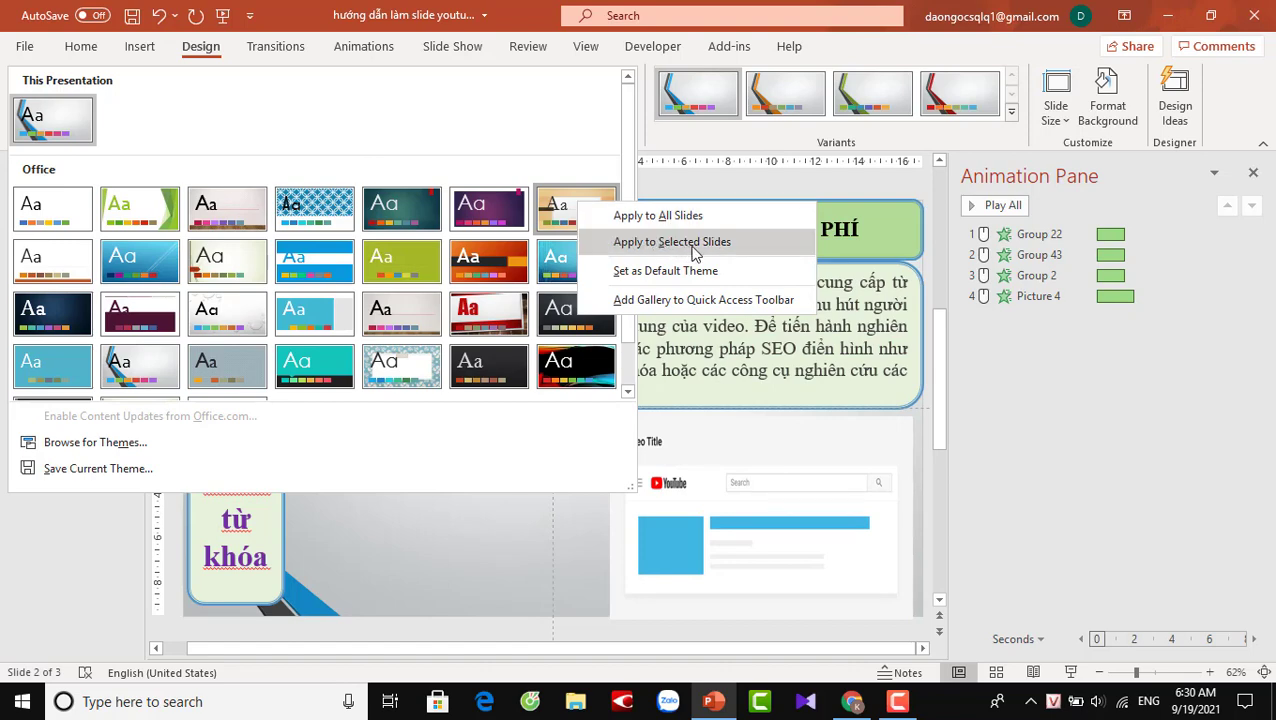
{"action": "left_click", "coordinate": [695, 244]}
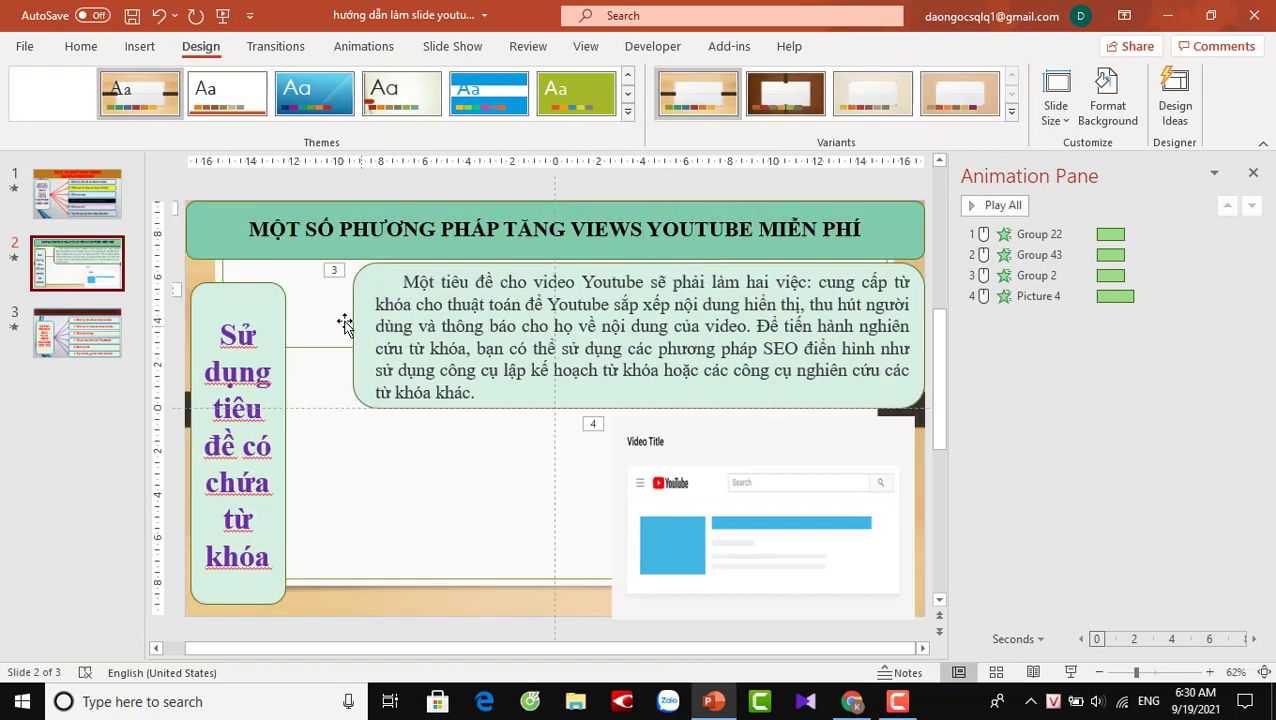
{"action": "left_click", "coordinate": [76, 196]}
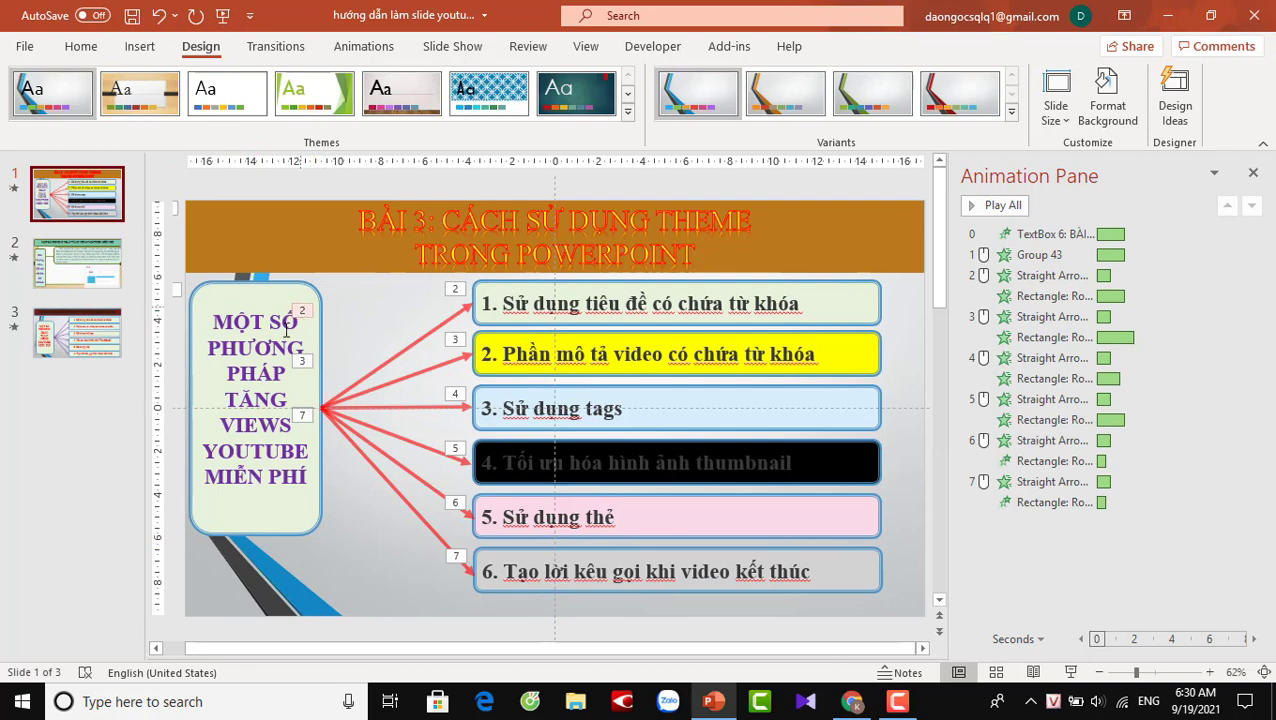
{"action": "left_click", "coordinate": [112, 260]}
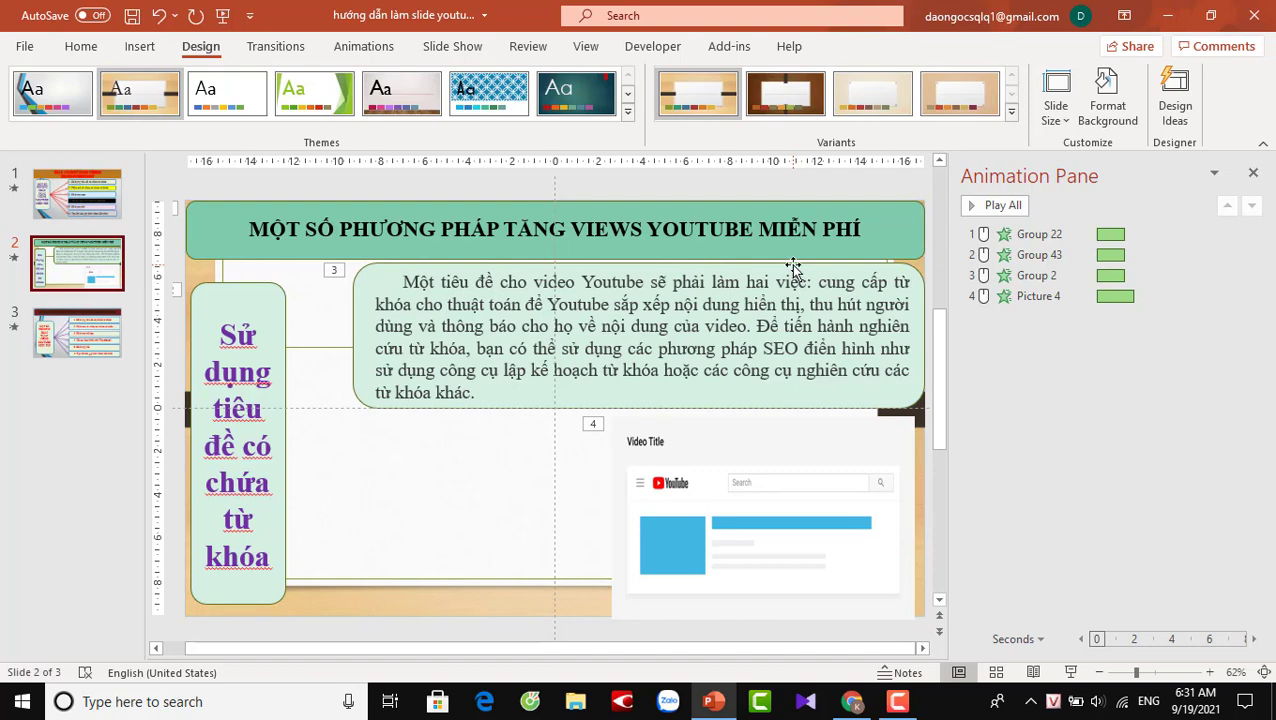
Apply the Berlin theme to the selected slide 2 only
{"action": "left_click", "coordinate": [628, 111]}
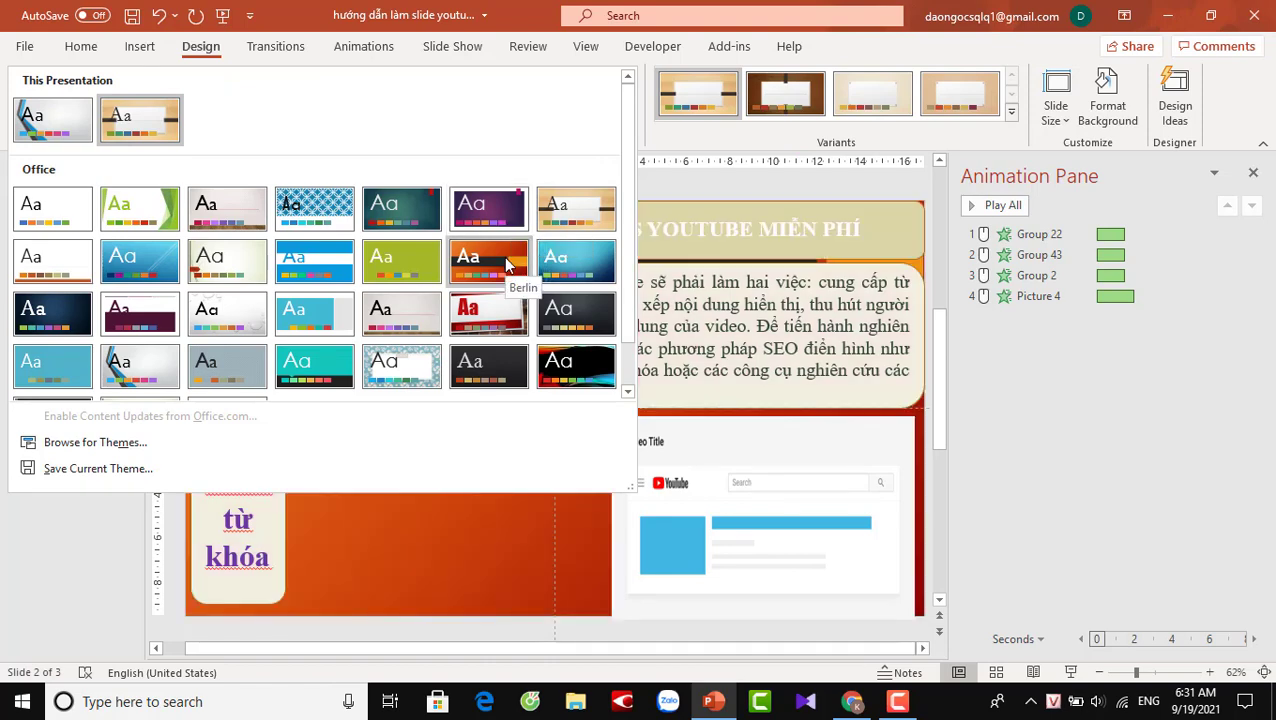
{"action": "right_click", "coordinate": [505, 260]}
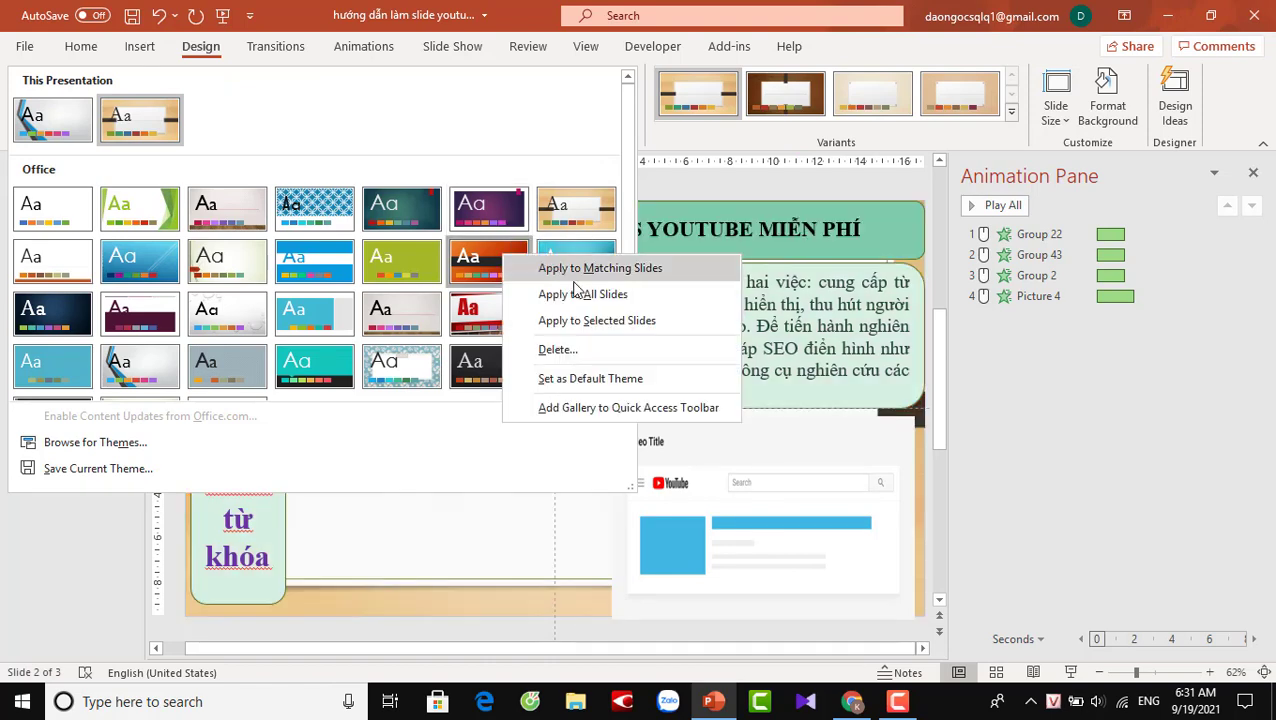
{"action": "left_click", "coordinate": [615, 321]}
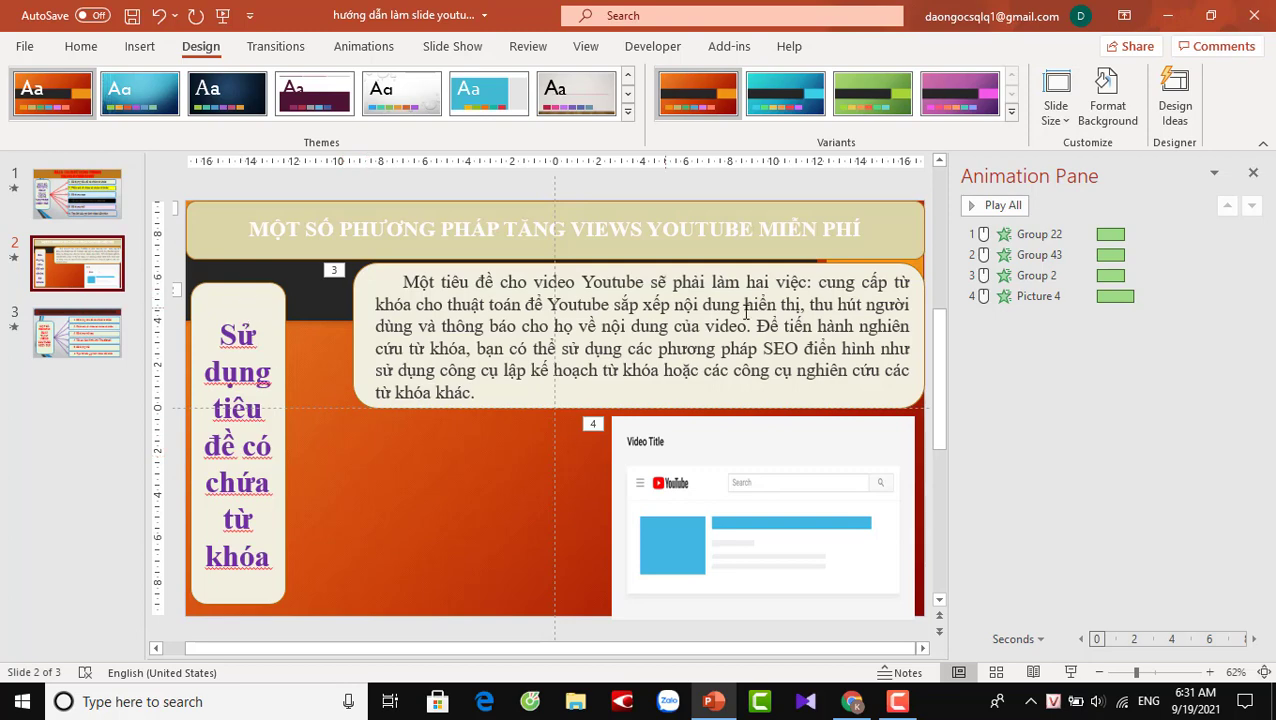
Give the Berlin slide 2 the Glossy effect set from the Variants Effects list
{"action": "left_click", "coordinate": [1012, 115]}
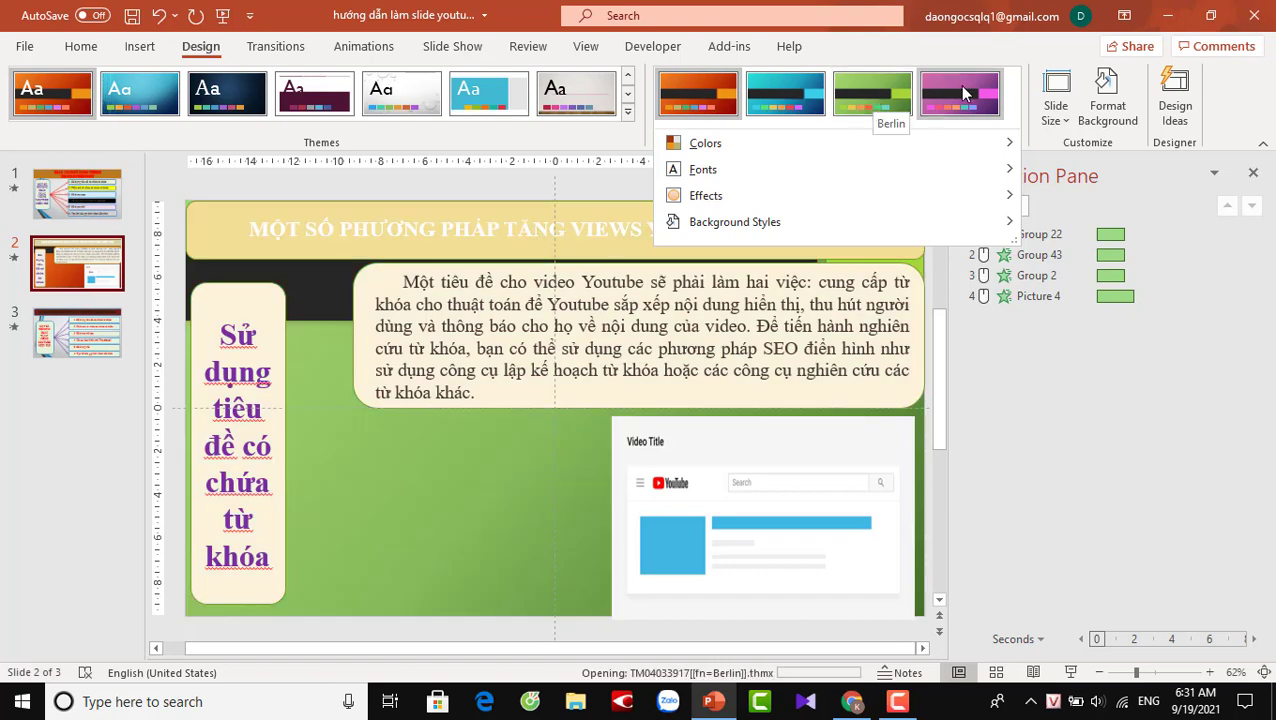
{"action": "mouse_move", "coordinate": [733, 179]}
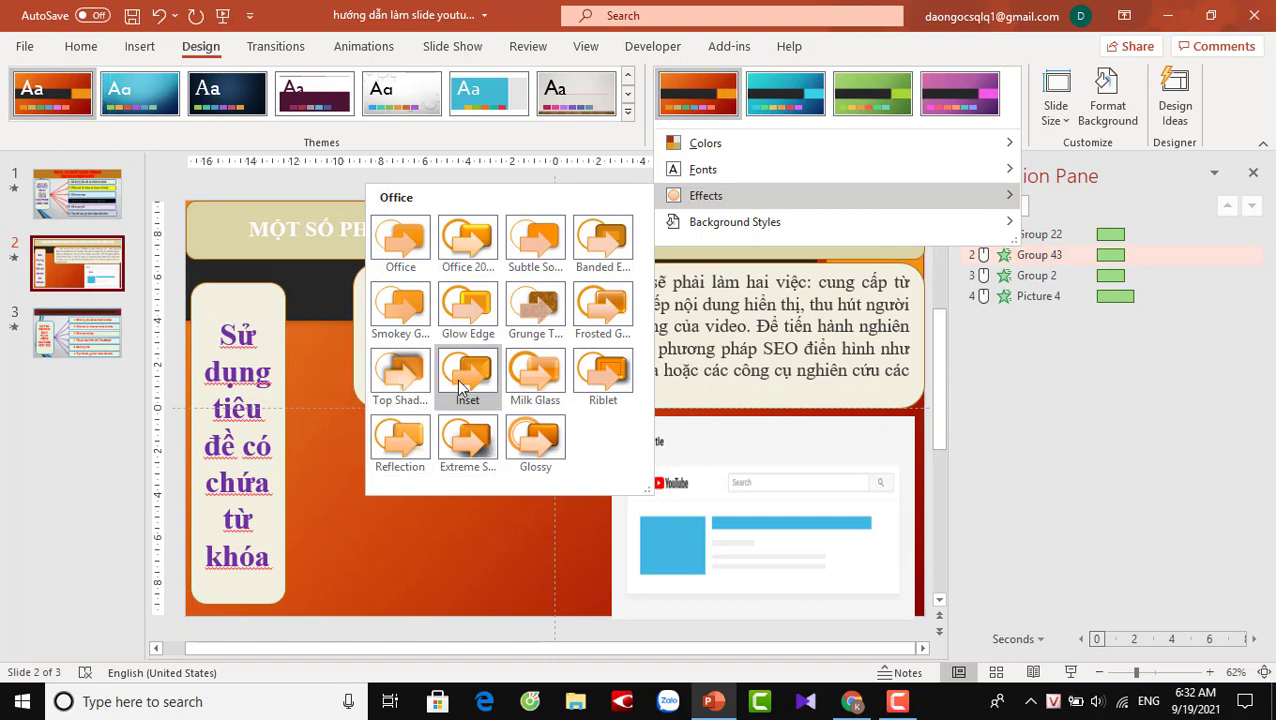
{"action": "left_click", "coordinate": [541, 429]}
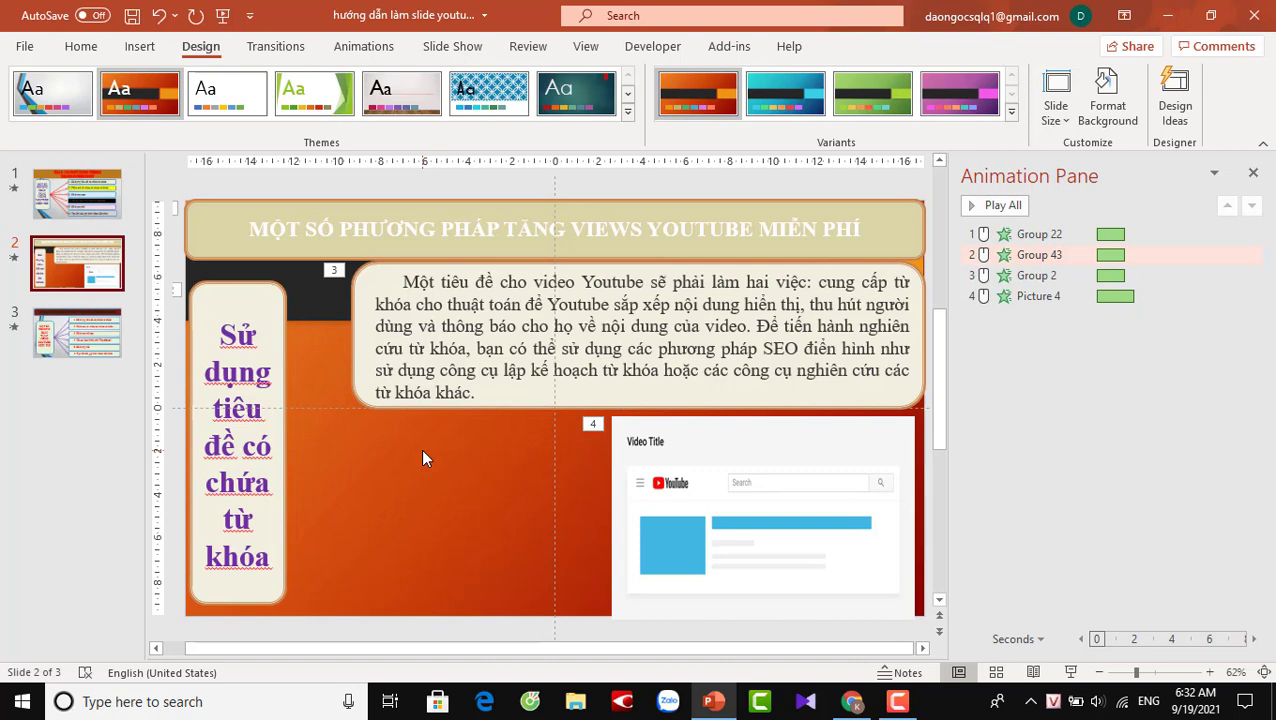
{"action": "left_click", "coordinate": [898, 701]}
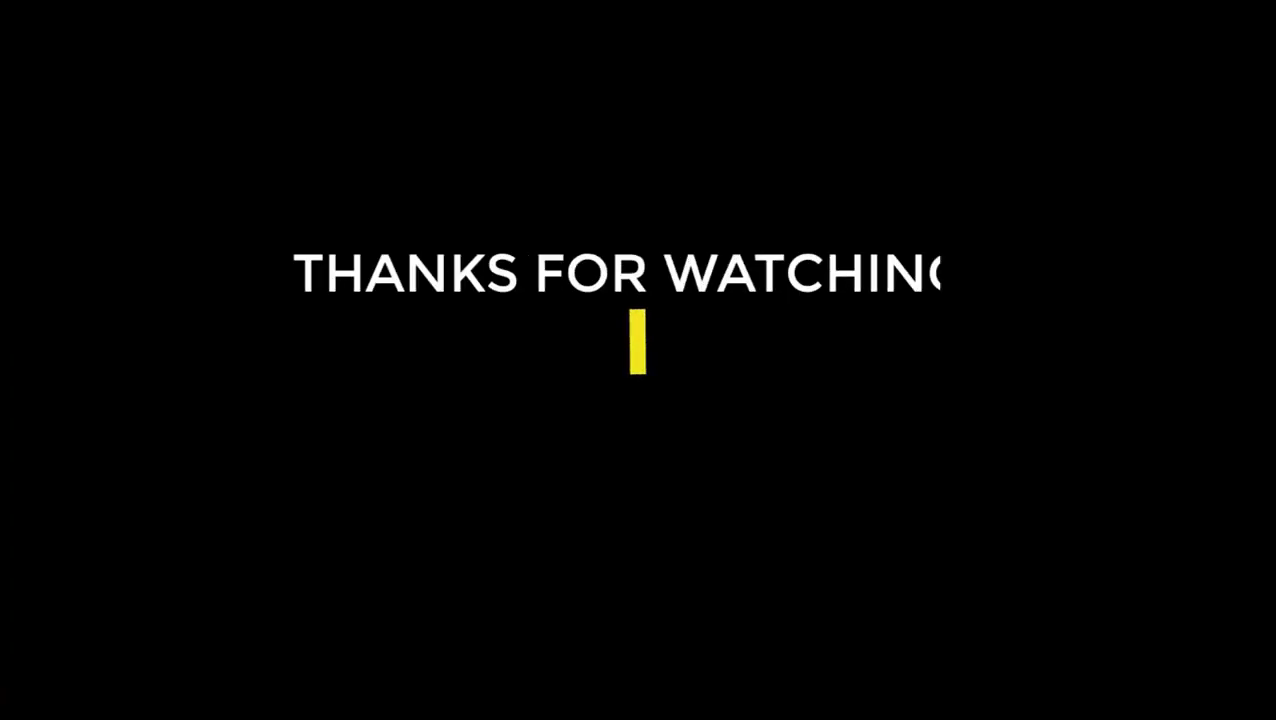